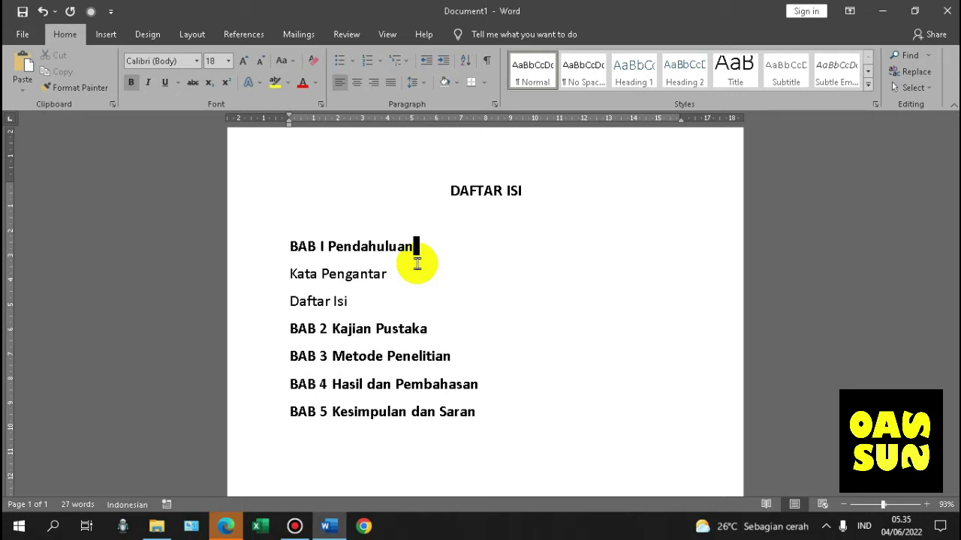
# Step: Type dots and page number 1 after BAB I Pendahuluan by hand, then delete them
pyautogui.write('.................................................')
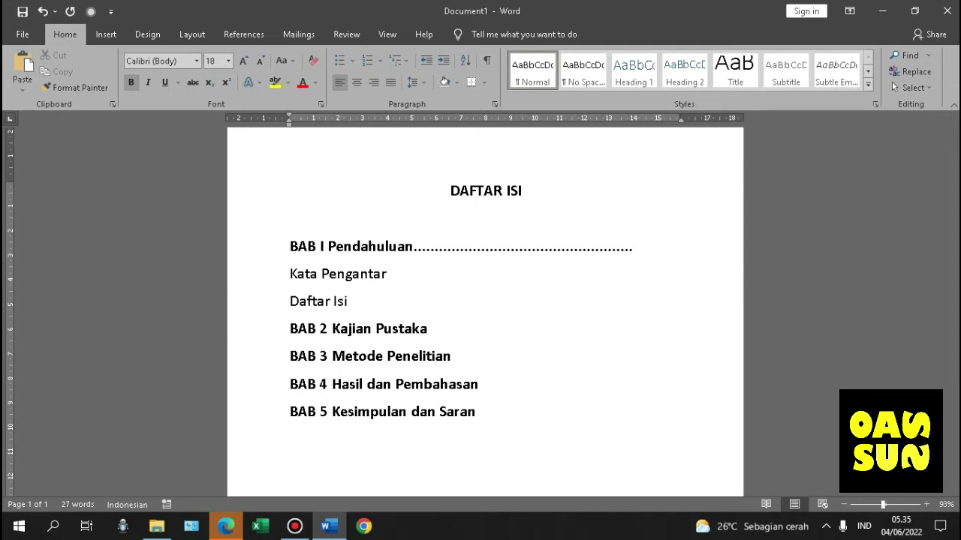
pyautogui.write('.1')
pyautogui.press('BackSpace')
pyautogui.press('BackSpace')
pyautogui.press('BackSpace')
pyautogui.press('BackSpace')
pyautogui.press('BackSpace')
pyautogui.press('BackSpace')
pyautogui.press('BackSpace')
pyautogui.press('BackSpace')
pyautogui.press('BackSpace')
pyautogui.press('BackSpace')
pyautogui.press('BackSpace')
pyautogui.press('BackSpace')
pyautogui.press('BackSpace')
pyautogui.press('BackSpace')
pyautogui.press('BackSpace')
pyautogui.press('BackSpace')
pyautogui.press('BackSpace')
pyautogui.press('BackSpace')
pyautogui.press('BackSpace')
pyautogui.press('BackSpace')
pyautogui.press('BackSpace')
pyautogui.press('BackSpace')
pyautogui.press('BackSpace')
pyautogui.press('BackSpace')
pyautogui.press('BackSpace')
pyautogui.press('BackSpace')
pyautogui.press('BackSpace')
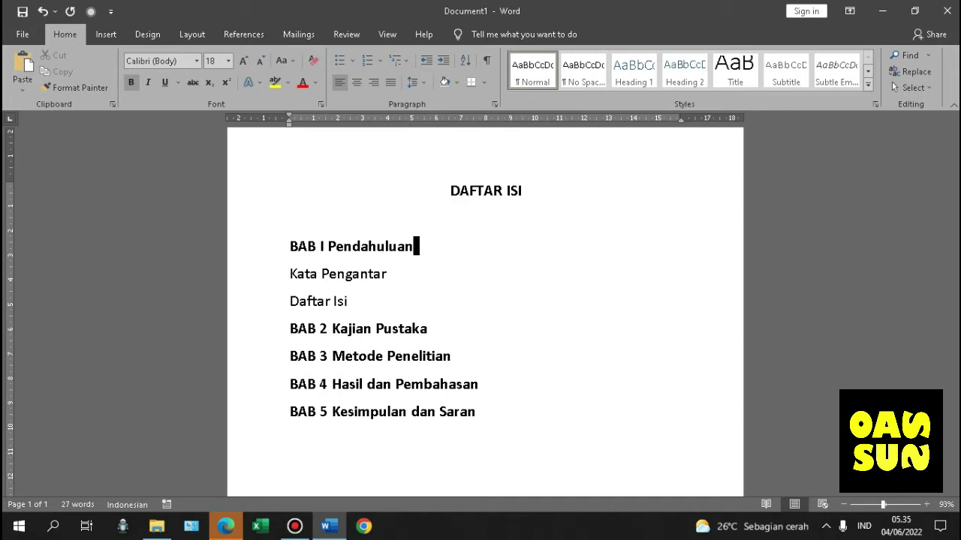
# Step: Give the BAB I Pendahuluan line a 15 cm tab stop with dotted leader 2 and tab to it
pyautogui.rightClick(418, 265)
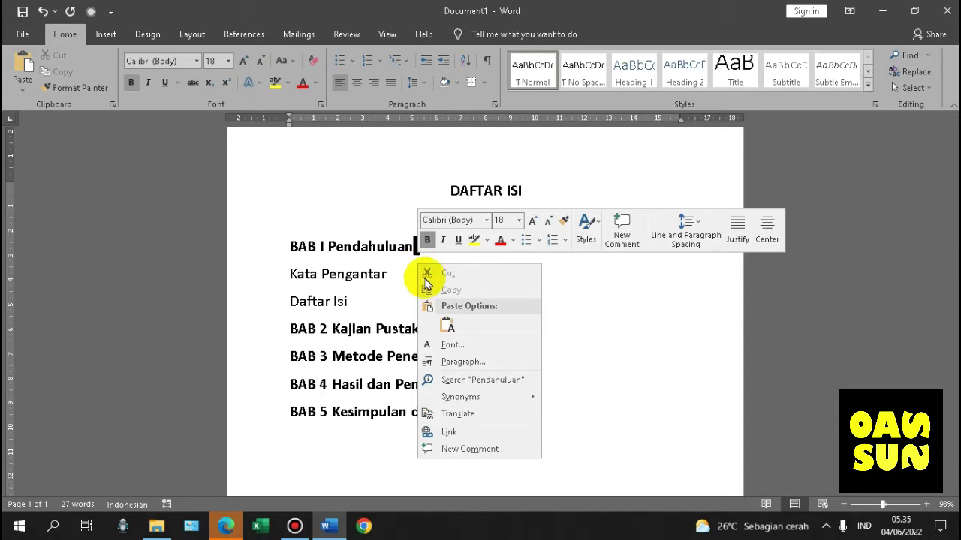
pyautogui.click(459, 361)
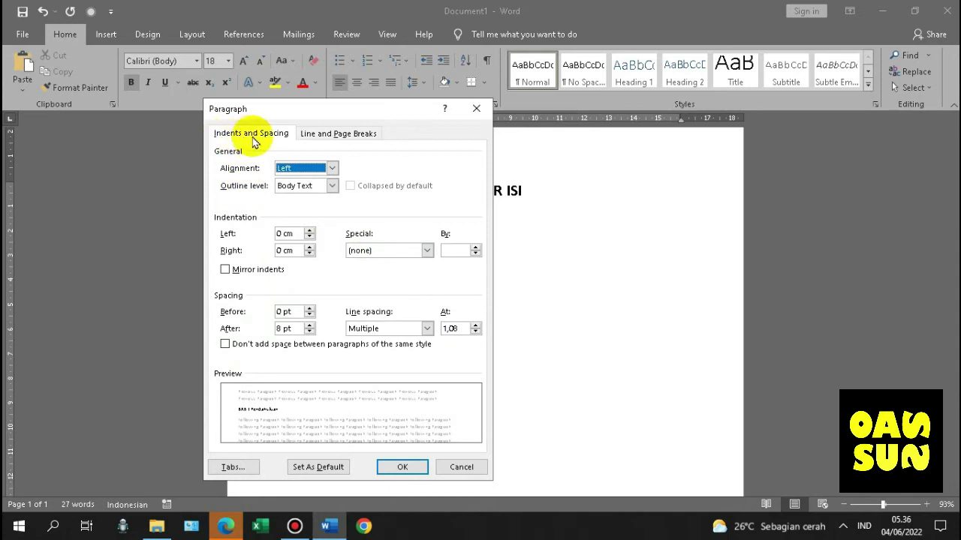
pyautogui.click(232, 466)
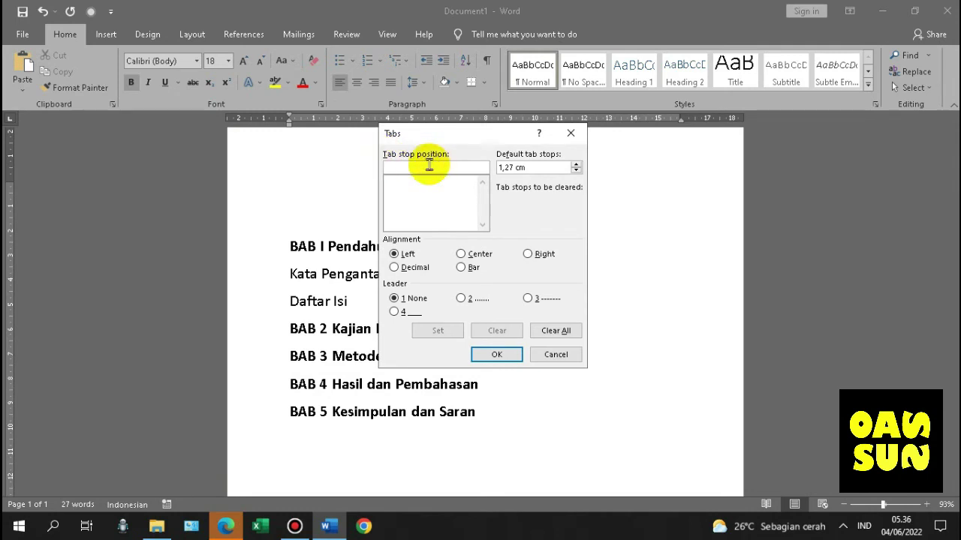
pyautogui.write('15')
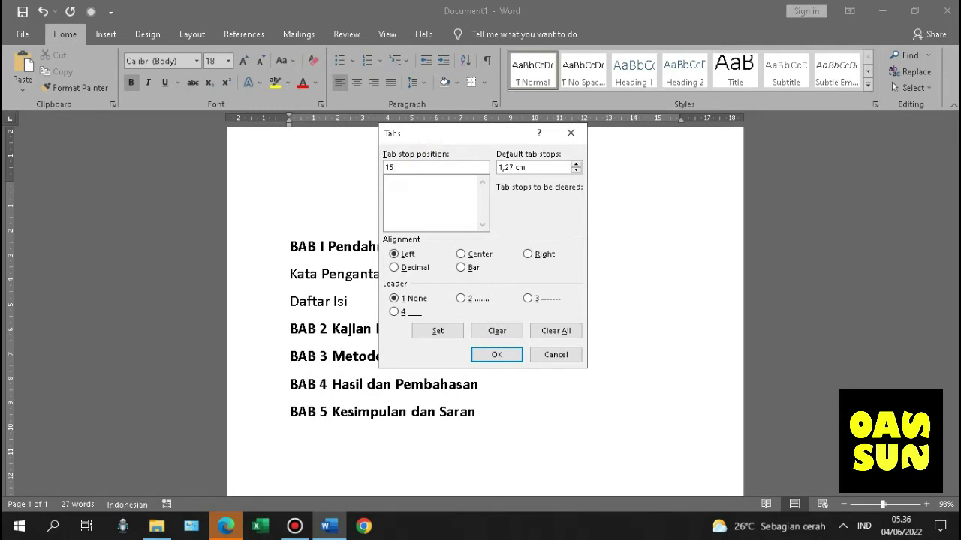
pyautogui.write(' cm')
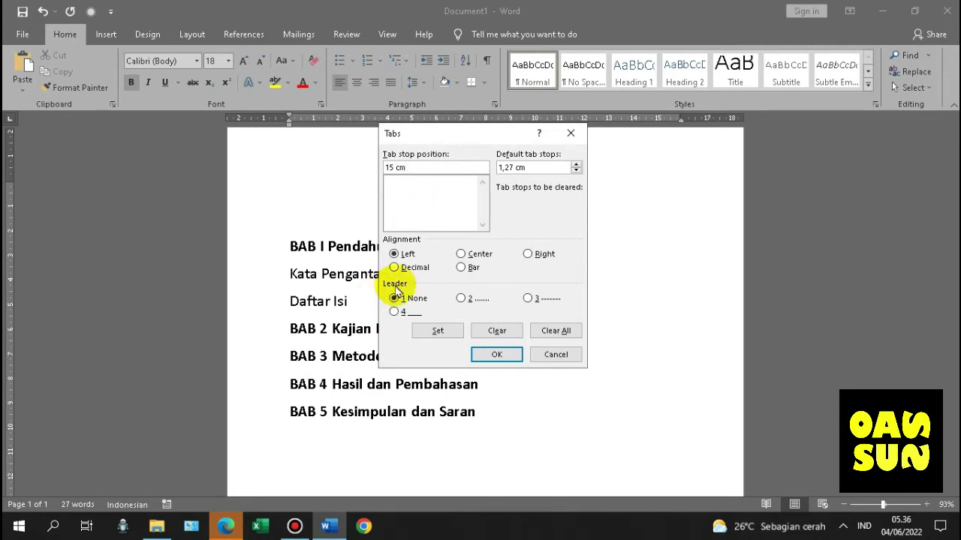
pyautogui.click(461, 300)
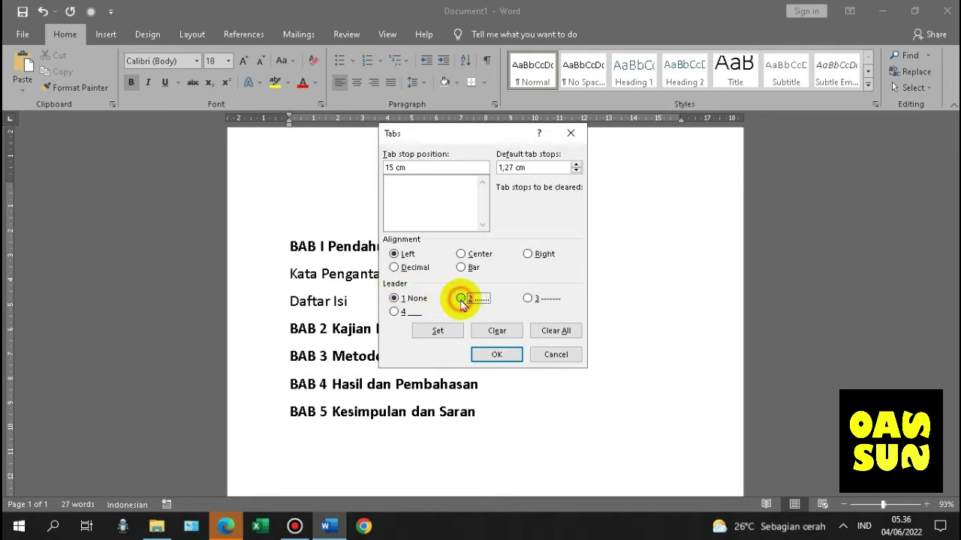
pyautogui.click(491, 355)
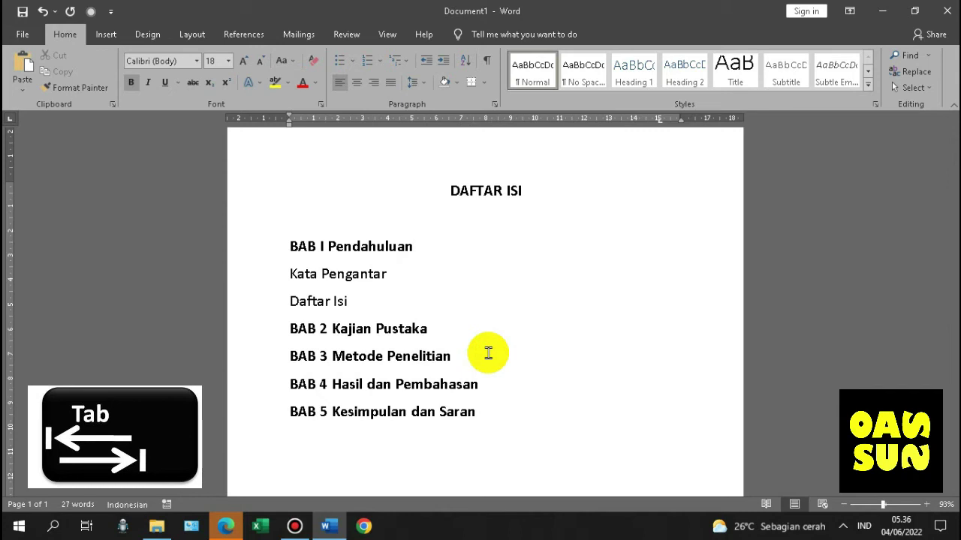
pyautogui.press('Tab')
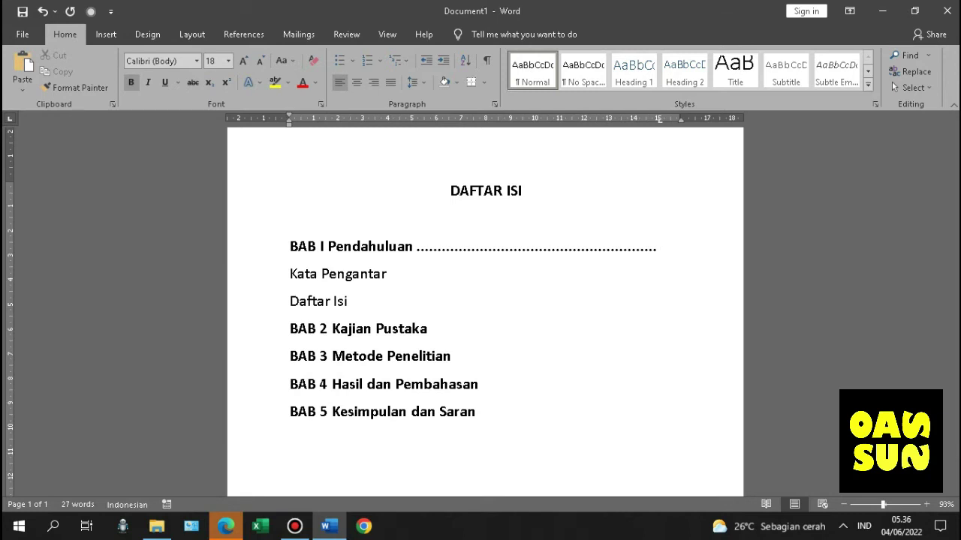
# Step: Type page number 1 at the end of the BAB I Pendahuluan dotted leader
pyautogui.write(' 1')
pyautogui.click(397, 274)
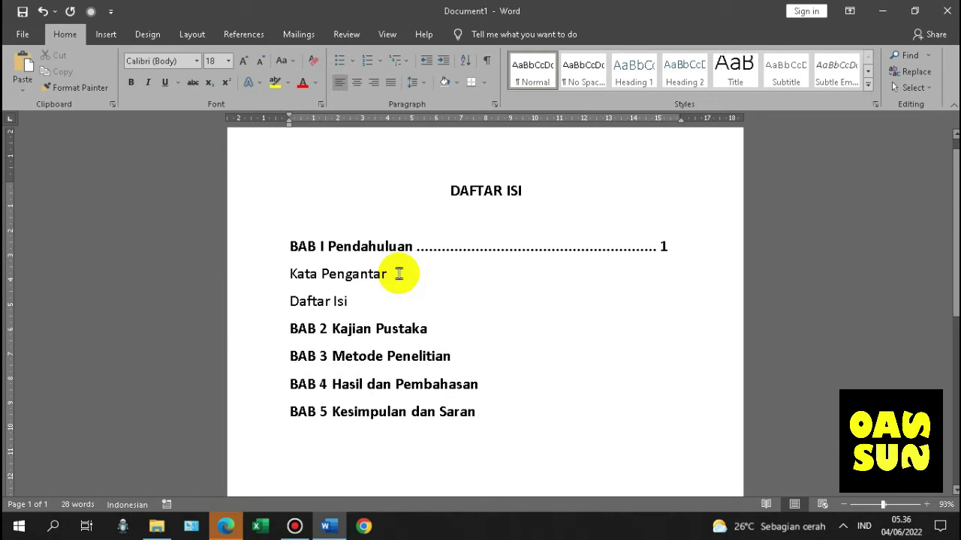
pyautogui.rightClick(398, 274)
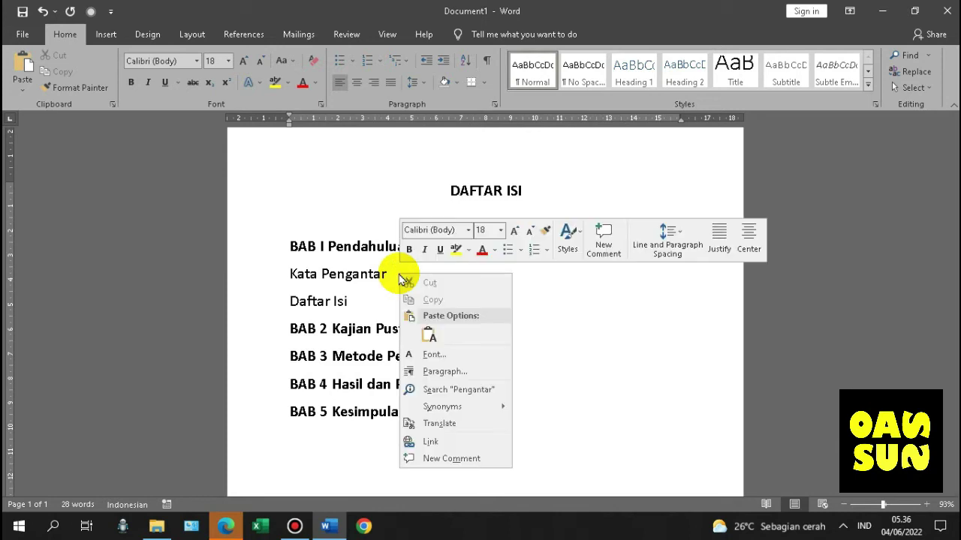
# Step: Add a 15 cm tab stop with dotted leader 2 to the Kata Pengantar line
pyautogui.click(445, 372)
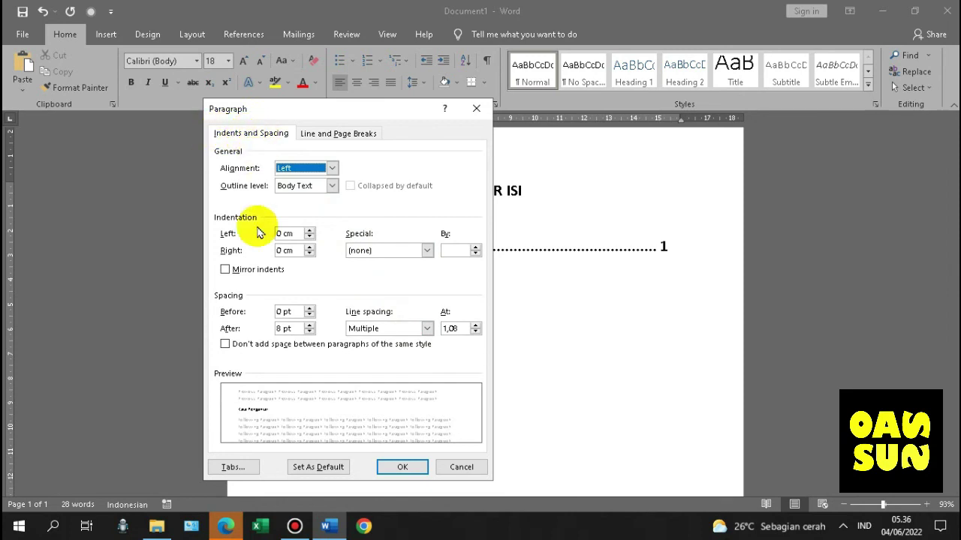
pyautogui.click(234, 468)
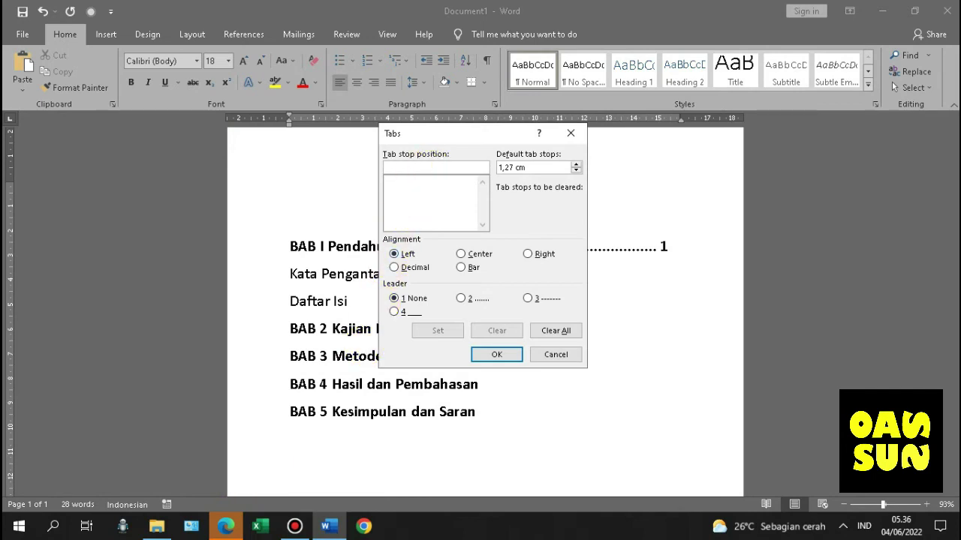
pyautogui.write('15')
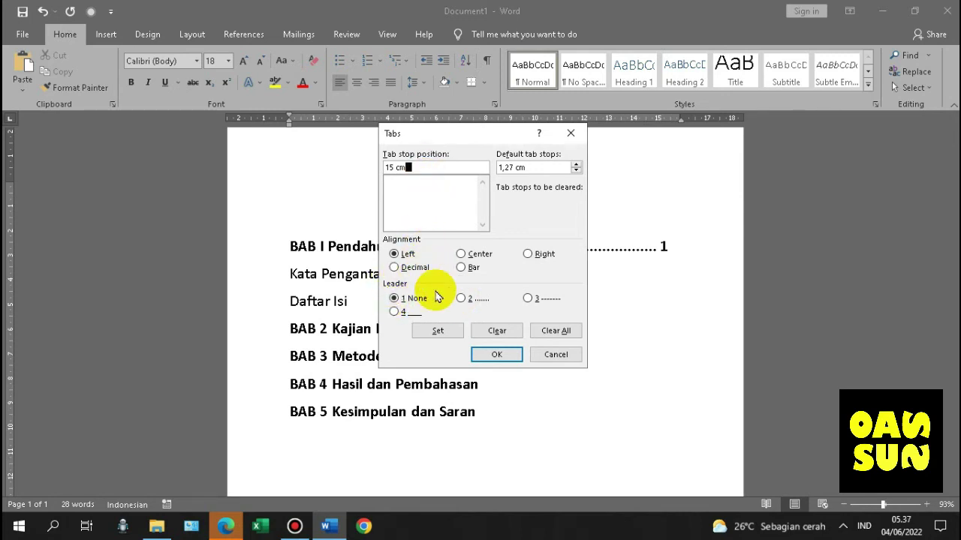
pyautogui.click(461, 299)
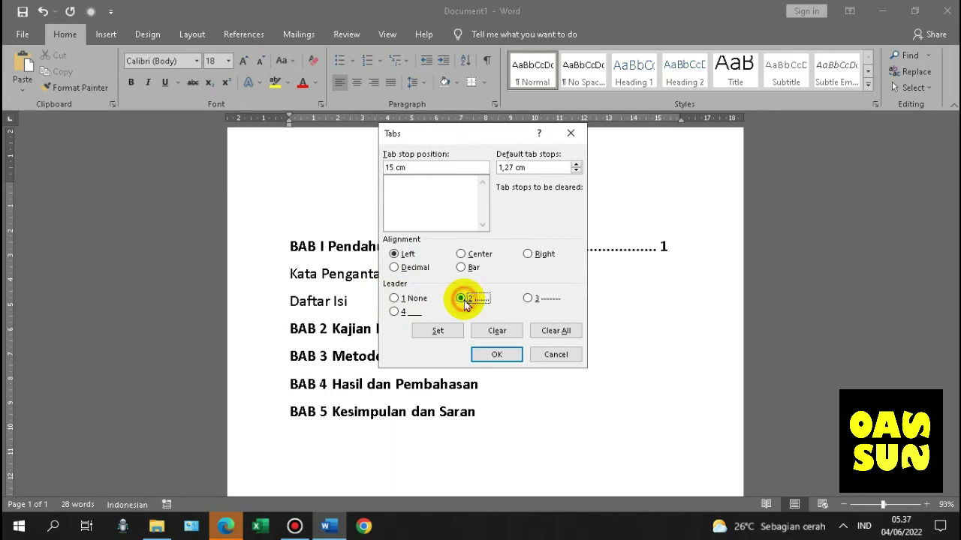
pyautogui.click(487, 354)
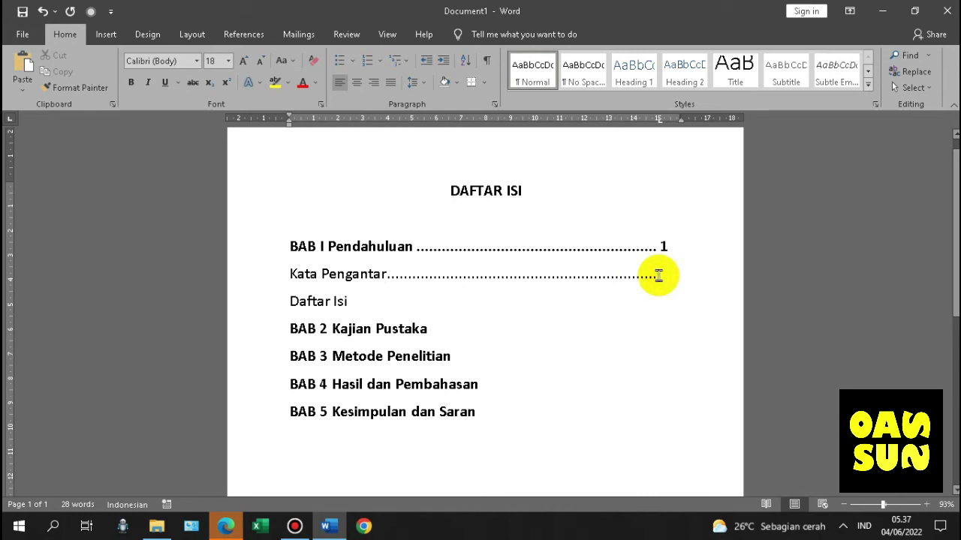
# Step: Try page number 2 after Kata Pengantar, then delete it and the dotted leader
pyautogui.write('2')
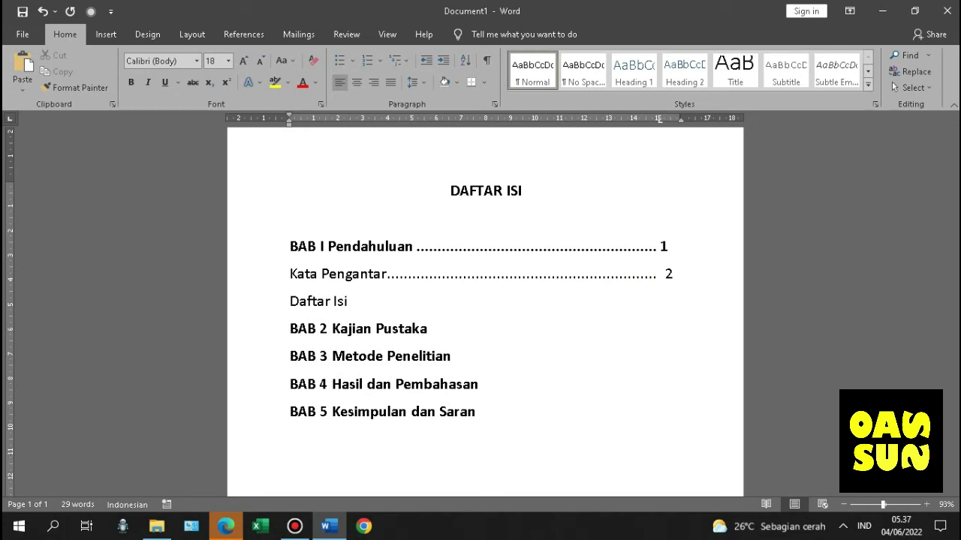
pyautogui.press('BackSpace')
pyautogui.press('BackSpace')
pyautogui.write('2')
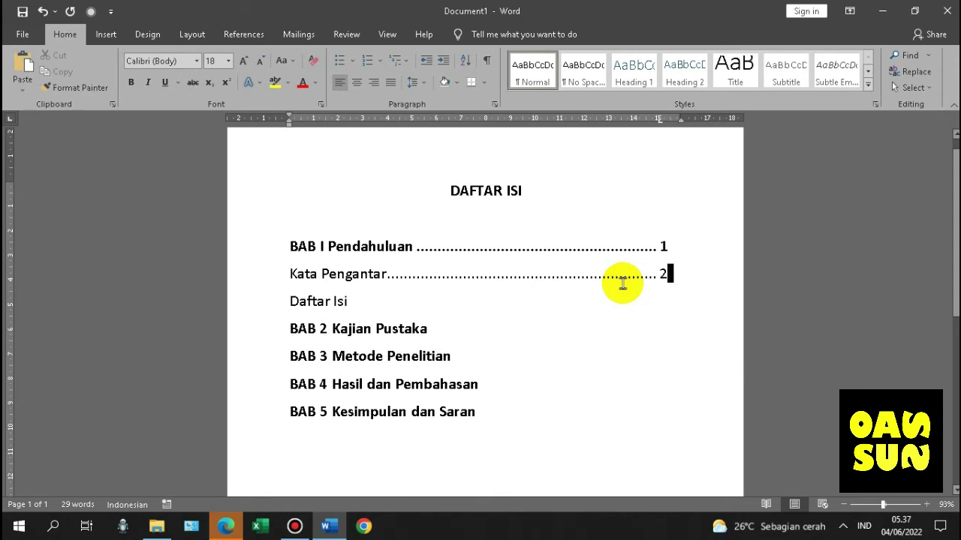
pyautogui.press('BackSpace')
pyautogui.press('BackSpace')
pyautogui.press('BackSpace')
pyautogui.write('r')
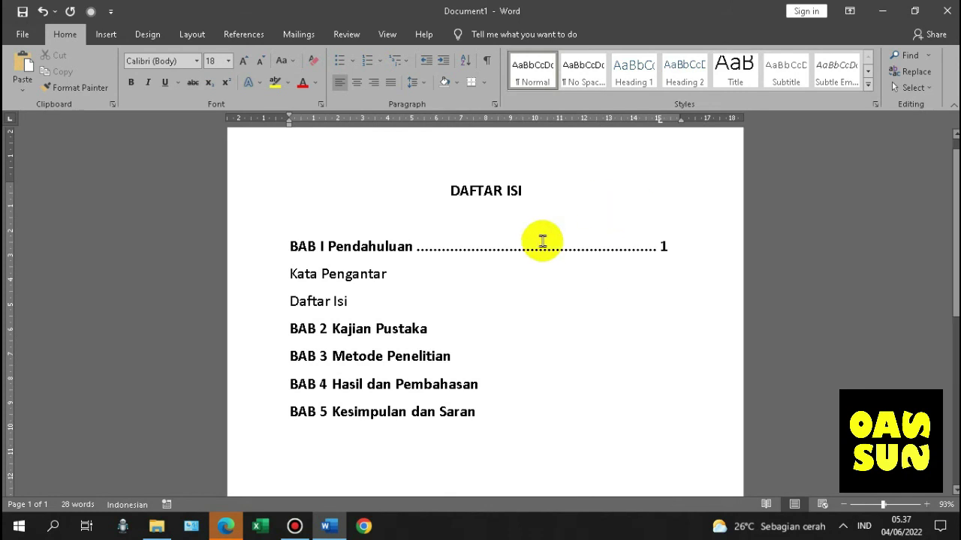
# Step: Clear All tab stops from the Kata Pengantar paragraph, then check the tab spacing
pyautogui.rightClick(395, 278)
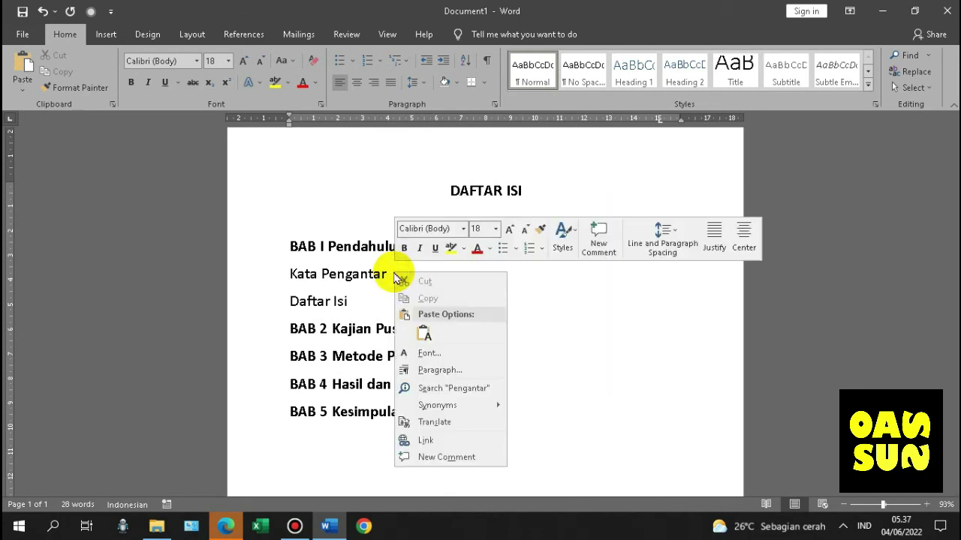
pyautogui.click(430, 372)
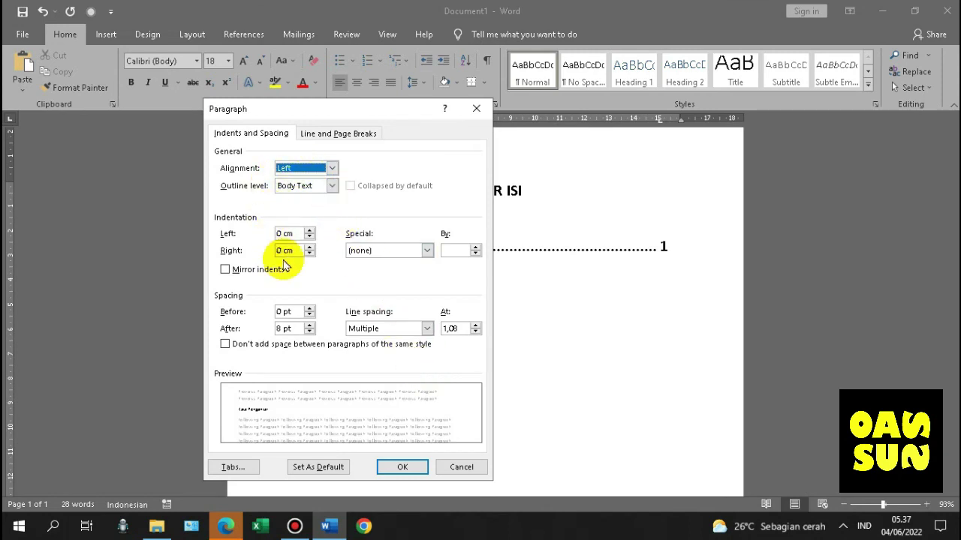
pyautogui.click(233, 467)
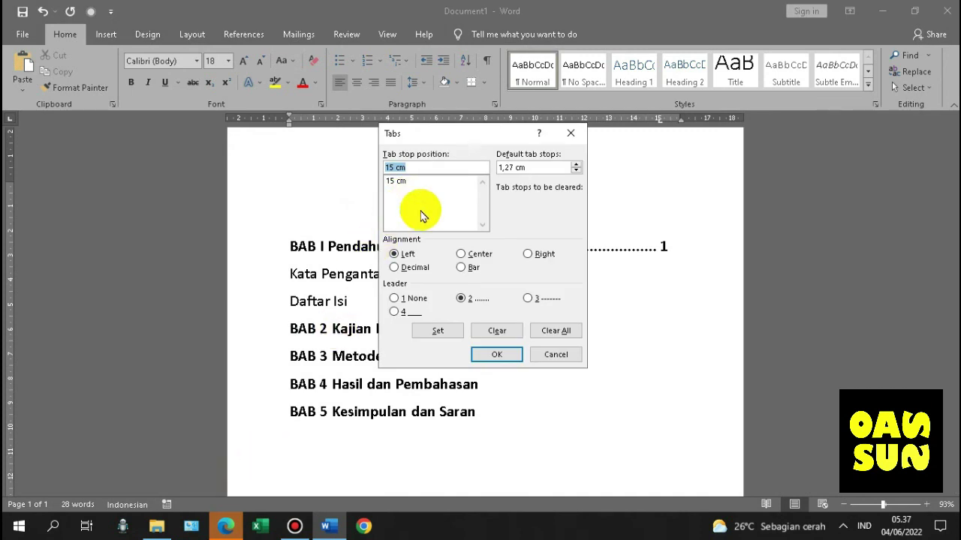
pyautogui.click(554, 333)
pyautogui.click(496, 357)
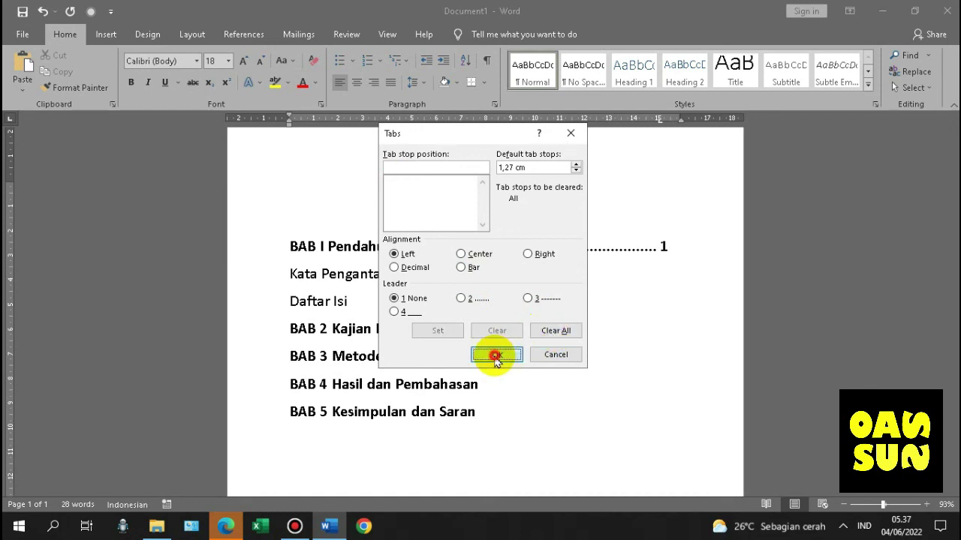
pyautogui.press('Tab')
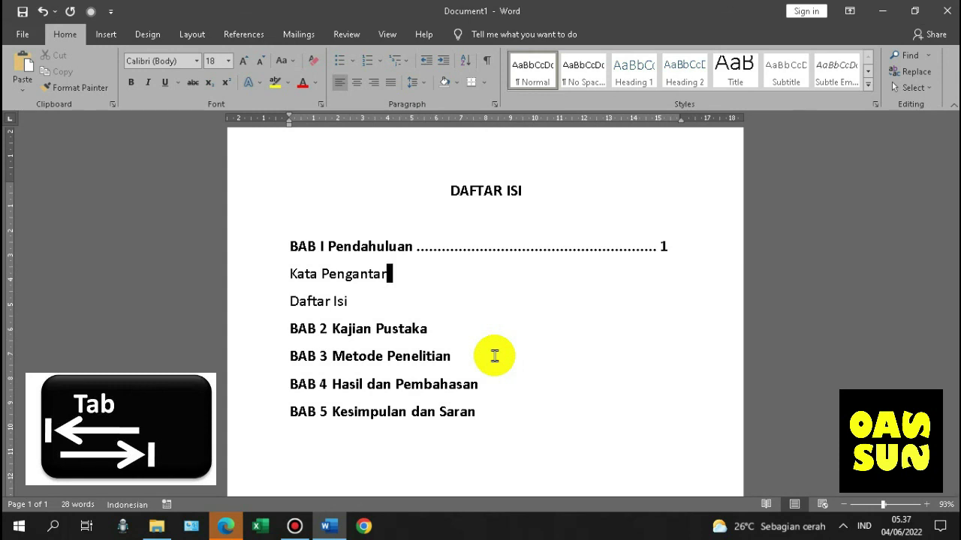
pyautogui.press('Tab')
pyautogui.press('Tab')
pyautogui.press('Tab')
pyautogui.press('Tab')
pyautogui.press('Tab')
pyautogui.press('Tab')
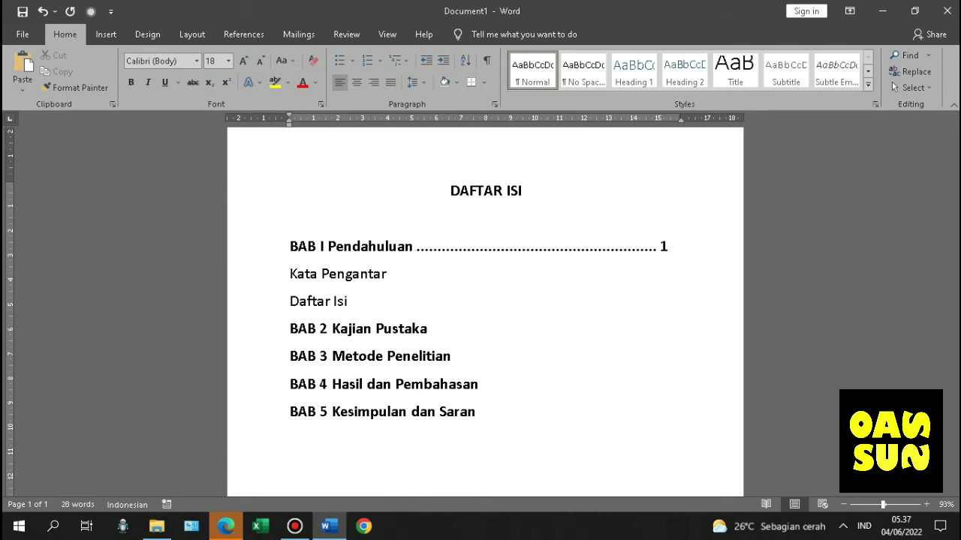